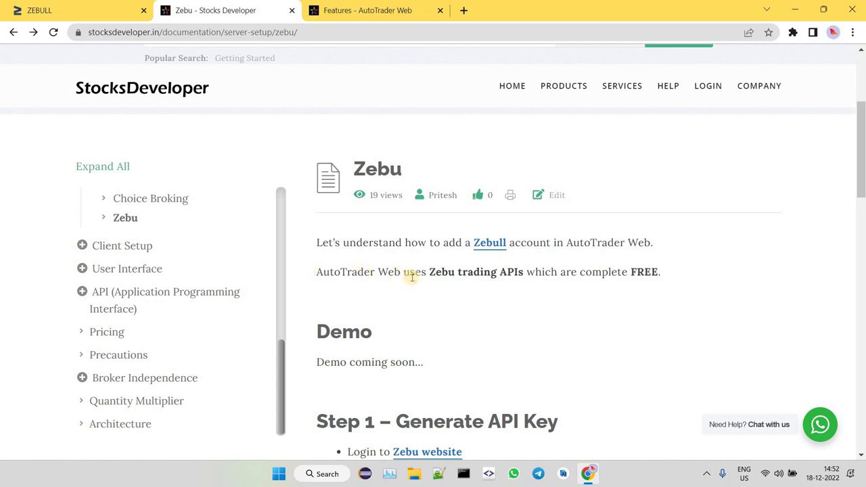
# Switch to the Zebull site and open its account settings.
pyautogui.scroll(-1, 411, 277)
pyautogui.scroll(-1, 411, 277)
pyautogui.scroll(-3, 411, 277)
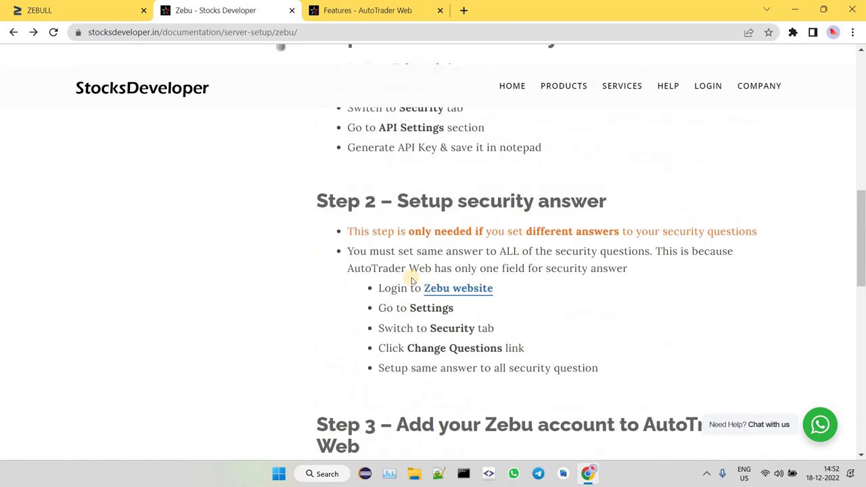
pyautogui.scroll(2, 412, 280)
pyautogui.scroll(1, 411, 279)
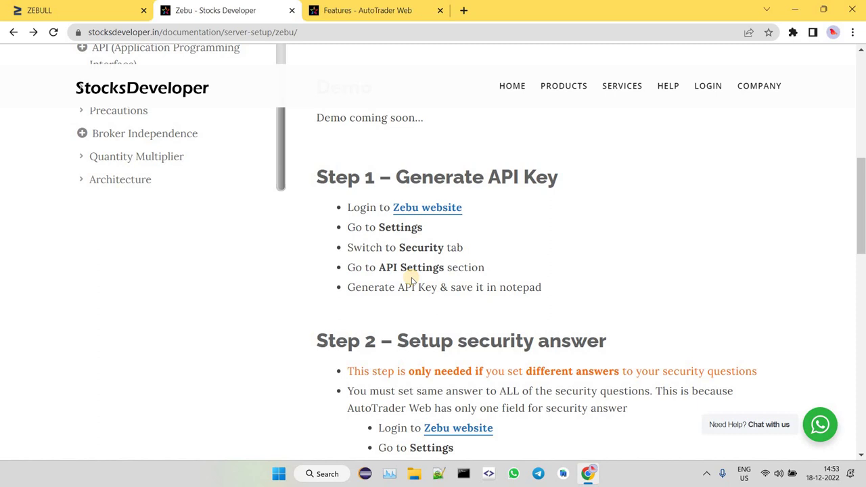
pyautogui.scroll(-2, 440, 345)
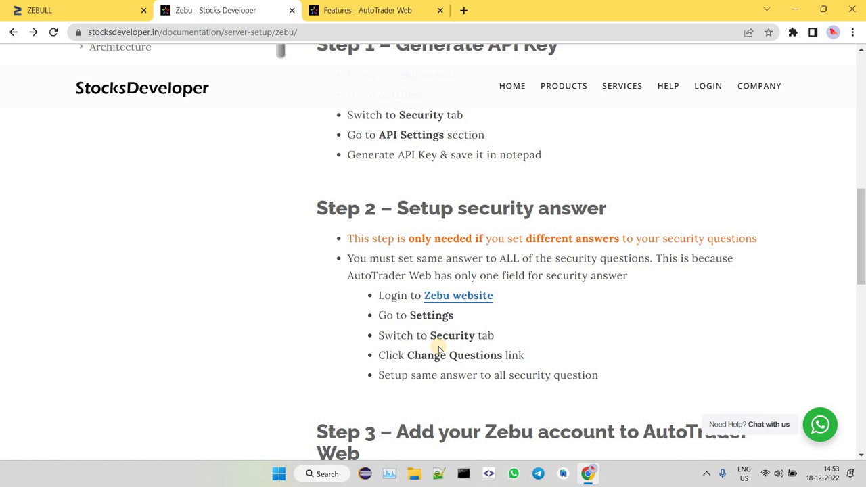
pyautogui.scroll(-1, 438, 349)
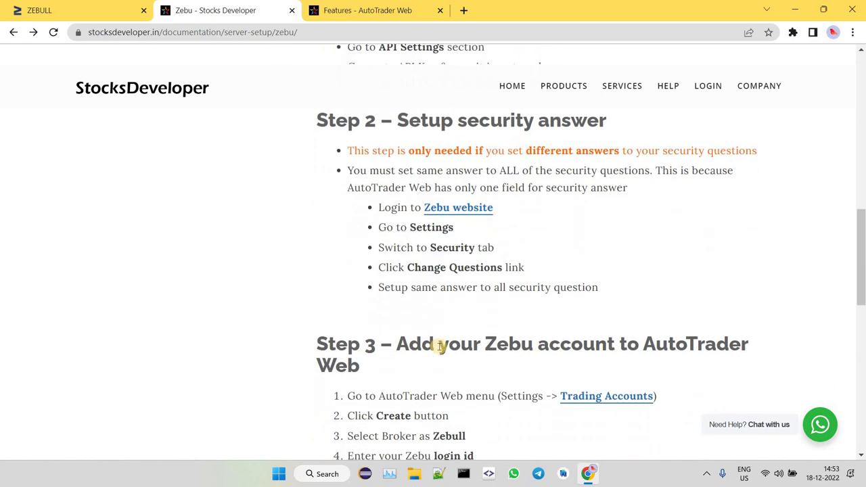
pyautogui.scroll(-1, 438, 349)
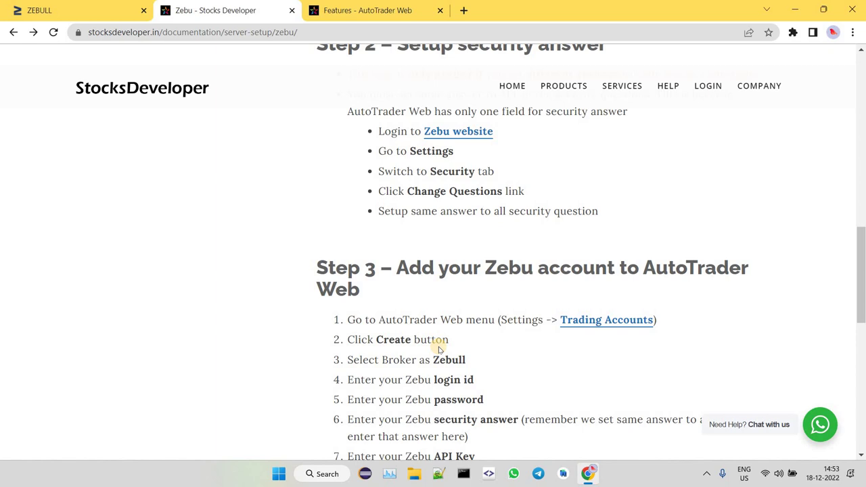
pyautogui.scroll(3, 439, 349)
pyautogui.scroll(2, 438, 348)
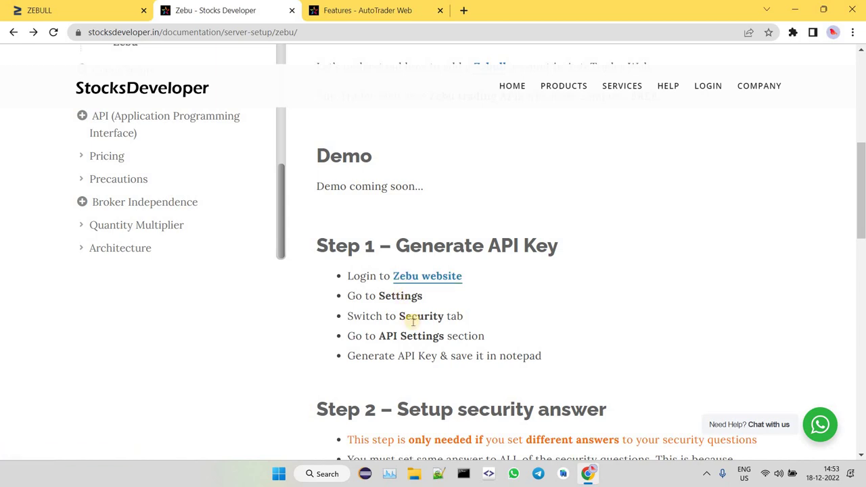
pyautogui.click(108, 9)
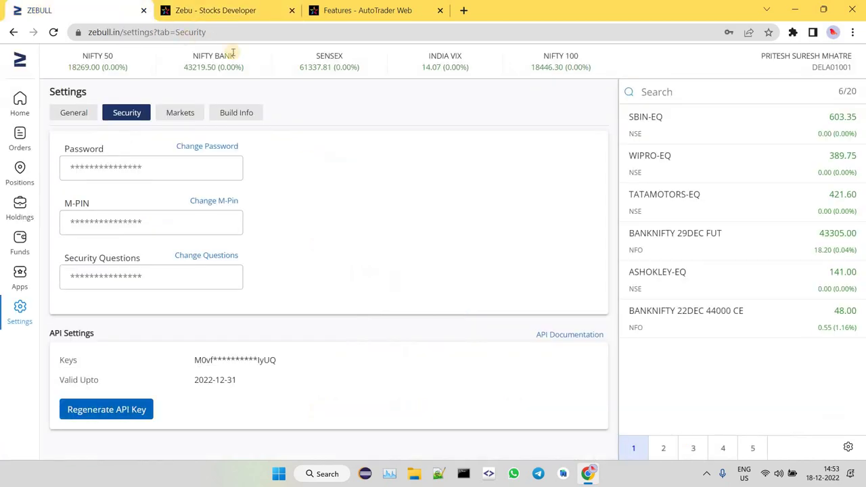
pyautogui.click(820, 71)
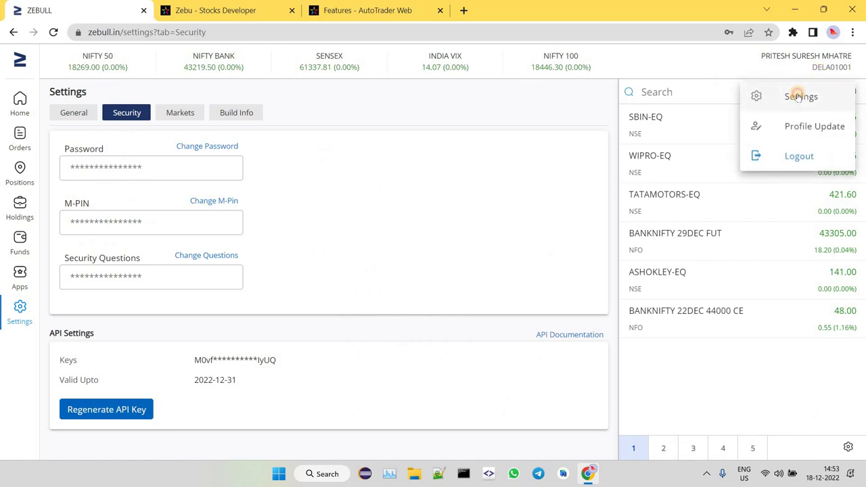
pyautogui.click(798, 97)
# Regenerate the Zebull API key from the Security settings and confirm it.
pyautogui.click(125, 113)
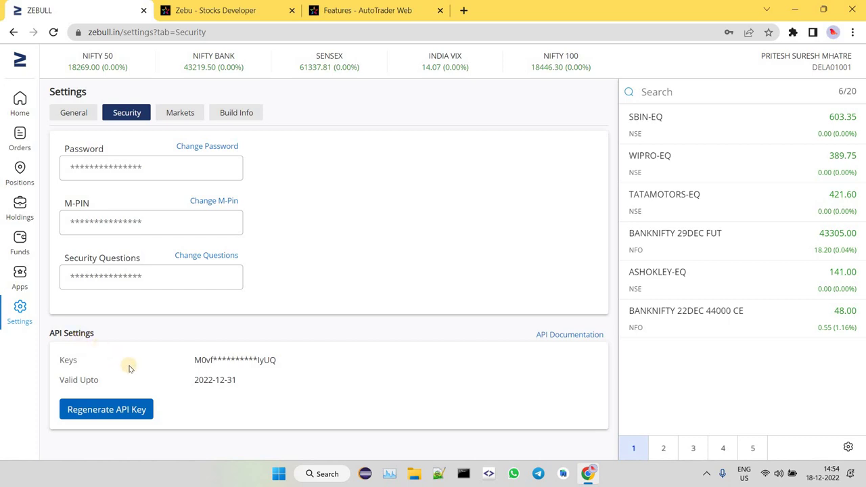
pyautogui.click(128, 410)
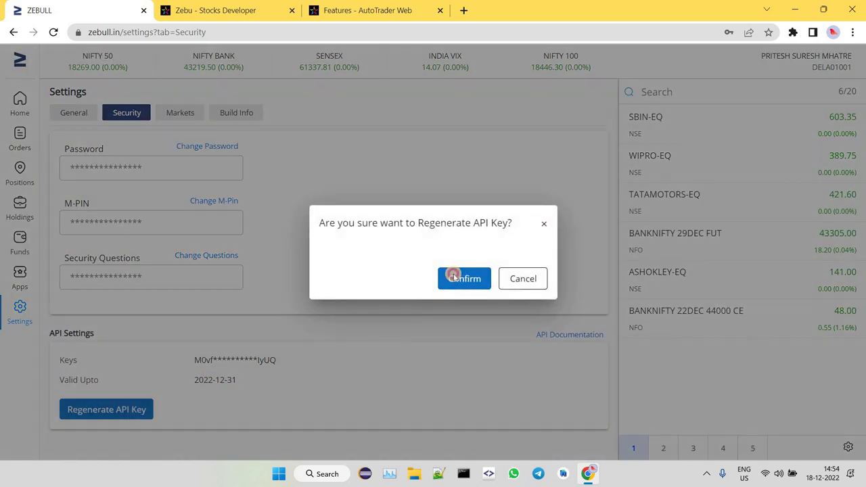
pyautogui.click(455, 278)
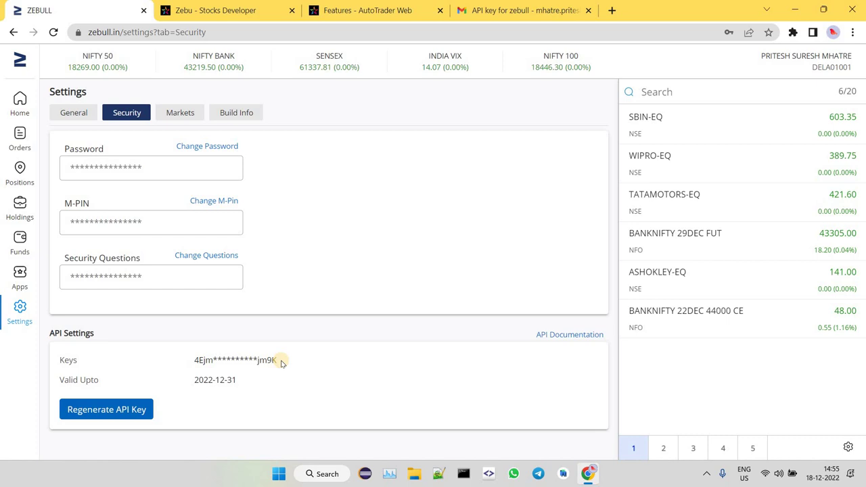
# Read the Gmail message with the new Zebull API key, then log in to AutoTrader Web from the setup guide.
pyautogui.click(514, 8)
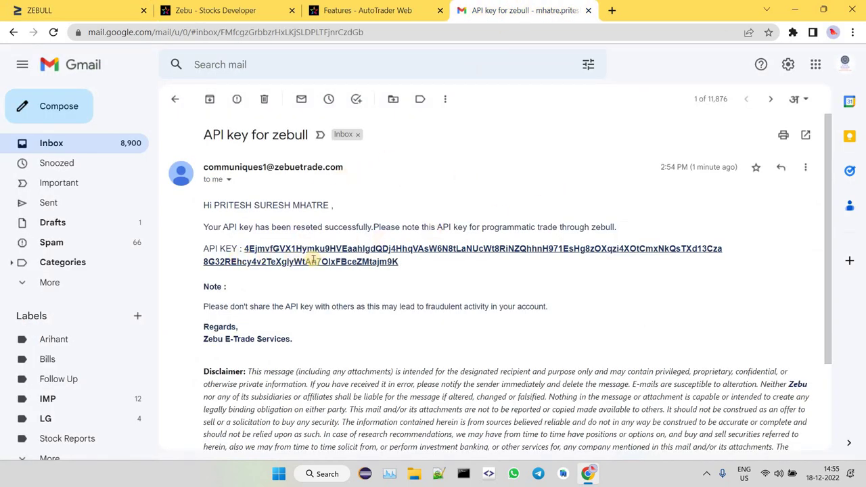
pyautogui.click(92, 7)
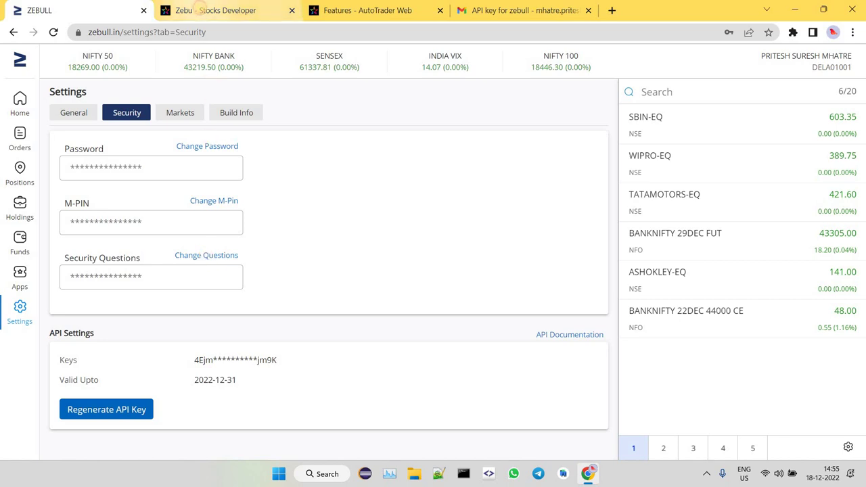
pyautogui.click(209, 11)
pyautogui.scroll(-4, 406, 343)
pyautogui.scroll(-1, 406, 343)
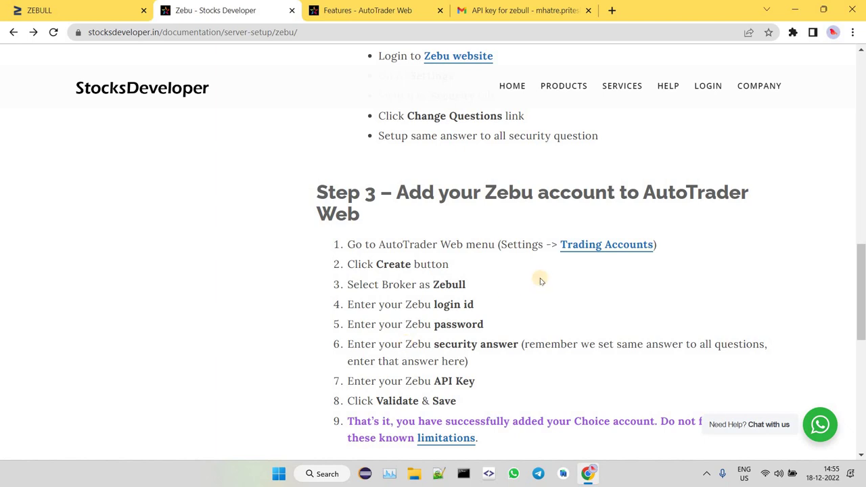
pyautogui.scroll(3, 541, 280)
pyautogui.scroll(10, 541, 280)
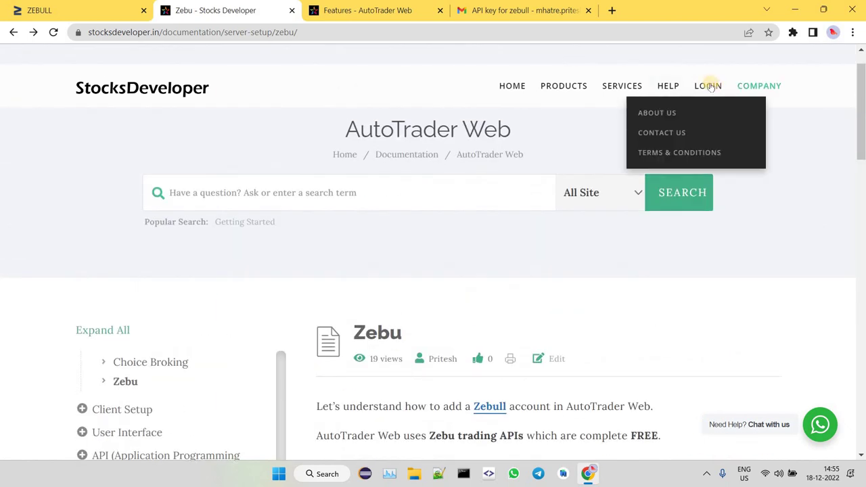
pyautogui.click(710, 87)
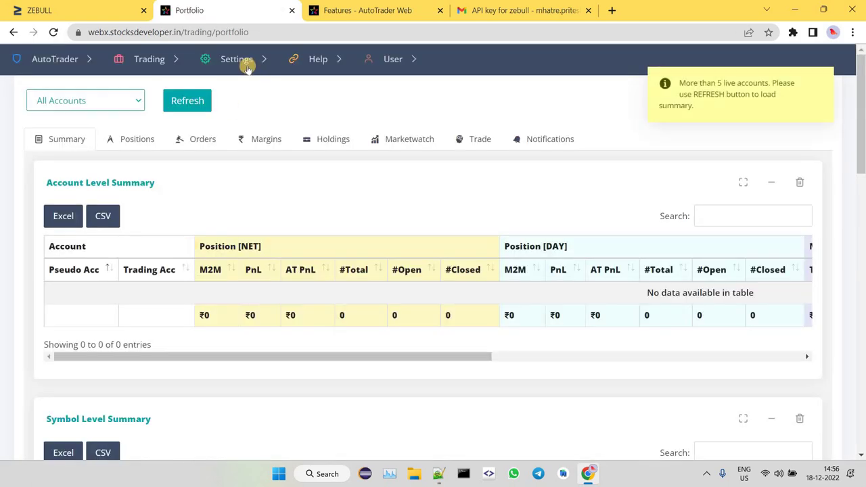
# From Settings > Trading Accounts, create a new trading account with Zebull as the stock broker.
pyautogui.click(238, 60)
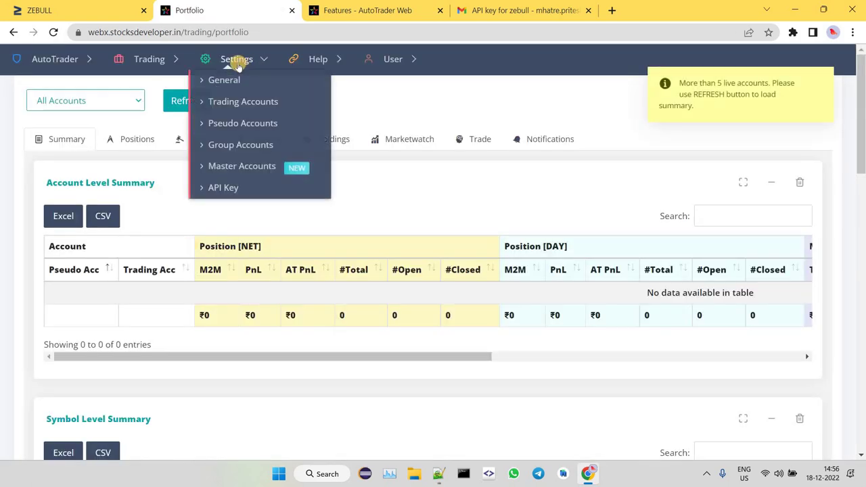
pyautogui.click(236, 101)
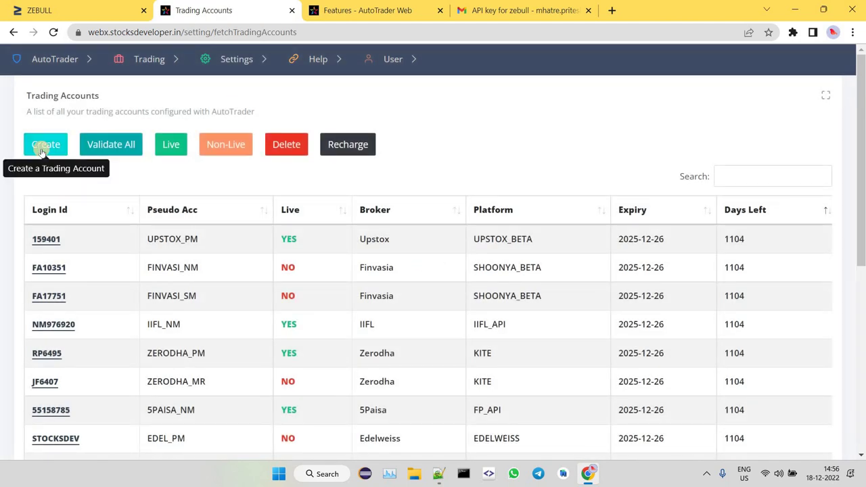
pyautogui.click(42, 146)
pyautogui.click(289, 215)
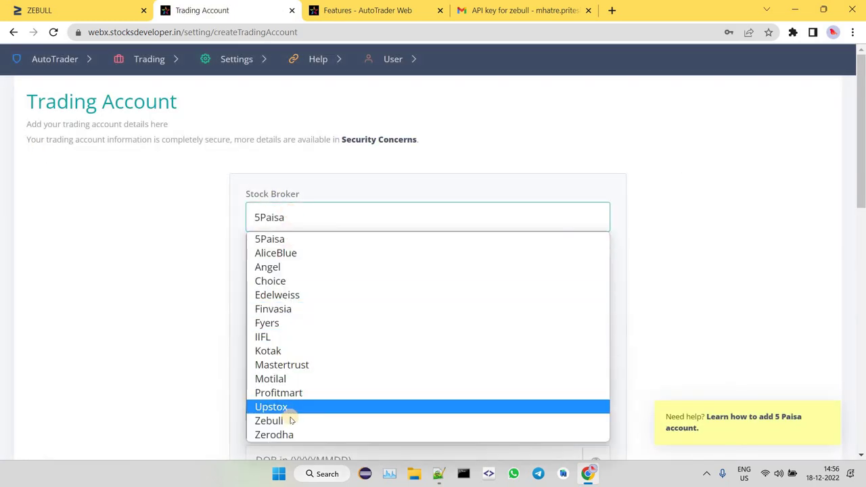
pyautogui.click(285, 421)
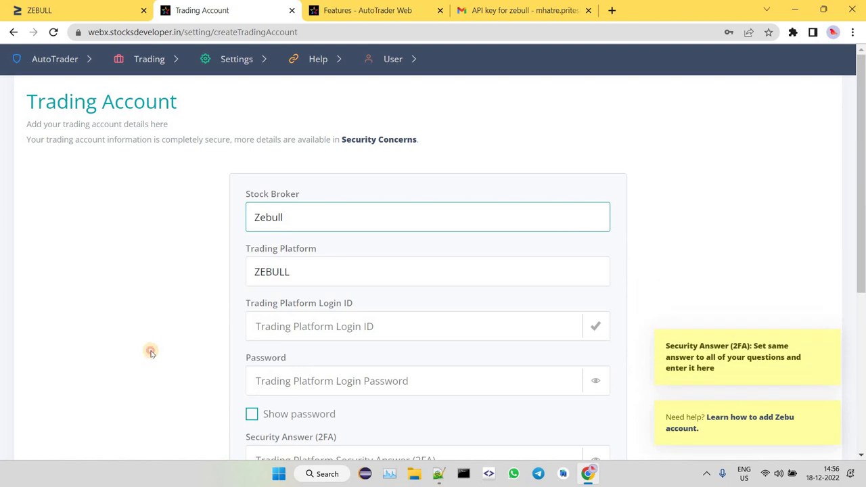
pyautogui.scroll(-2, 151, 352)
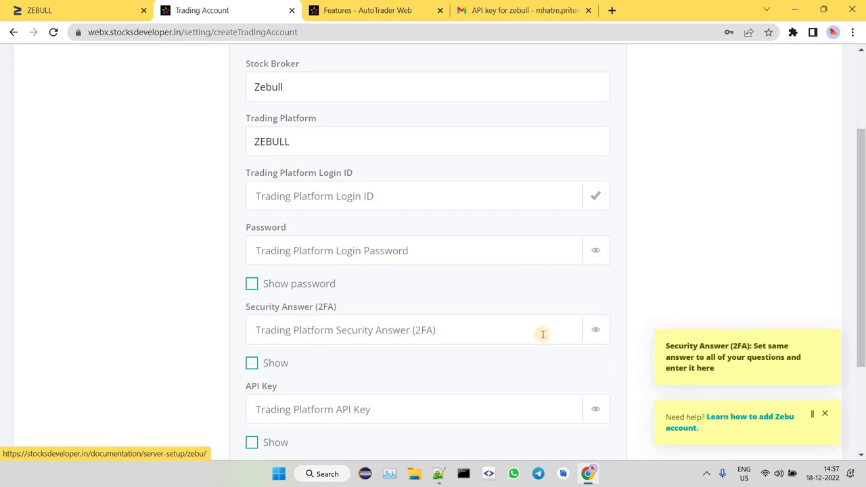
pyautogui.moveTo(414, 326)
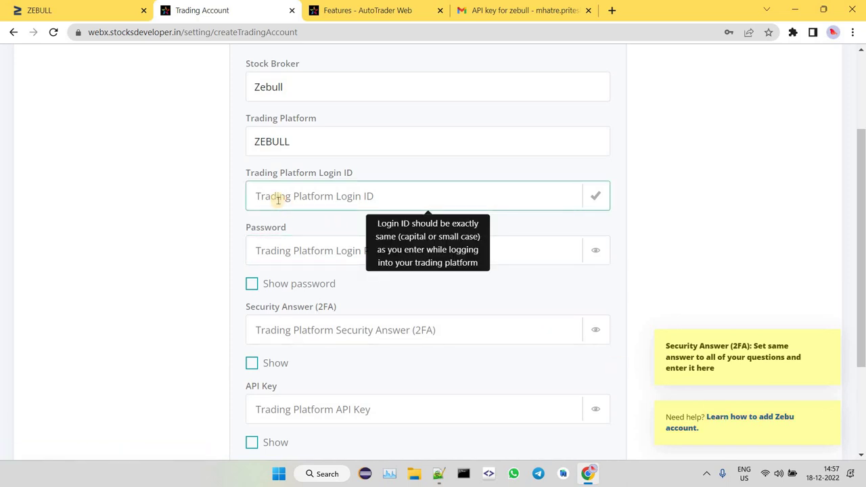
pyautogui.click(278, 249)
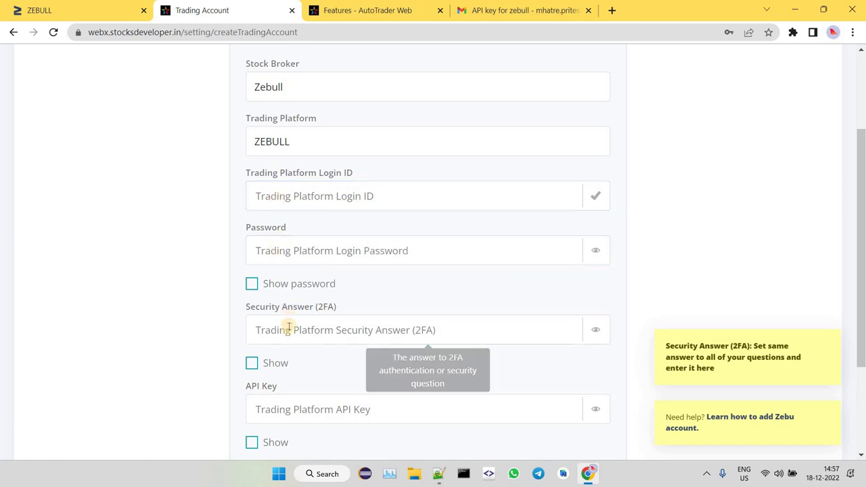
pyautogui.moveTo(288, 329)
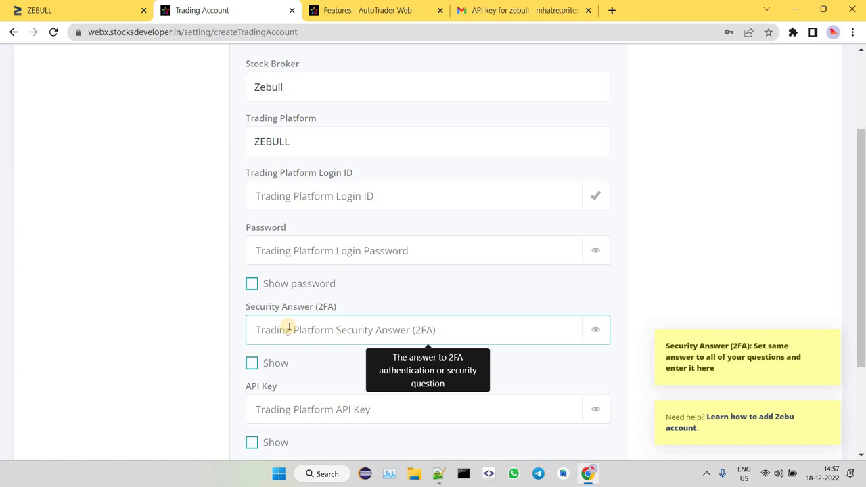
pyautogui.scroll(-1, 289, 327)
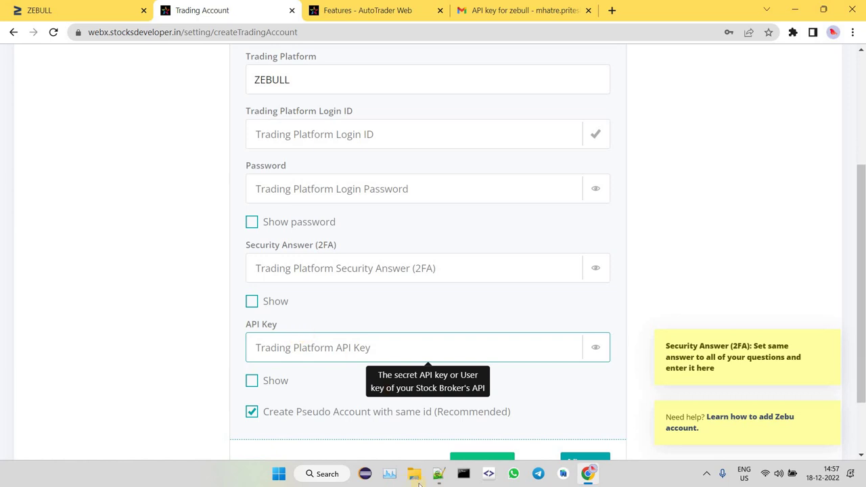
# Enter the Zebull login ID, password and security answer in the account form.
pyautogui.click(356, 134)
pyautogui.press('Tab')
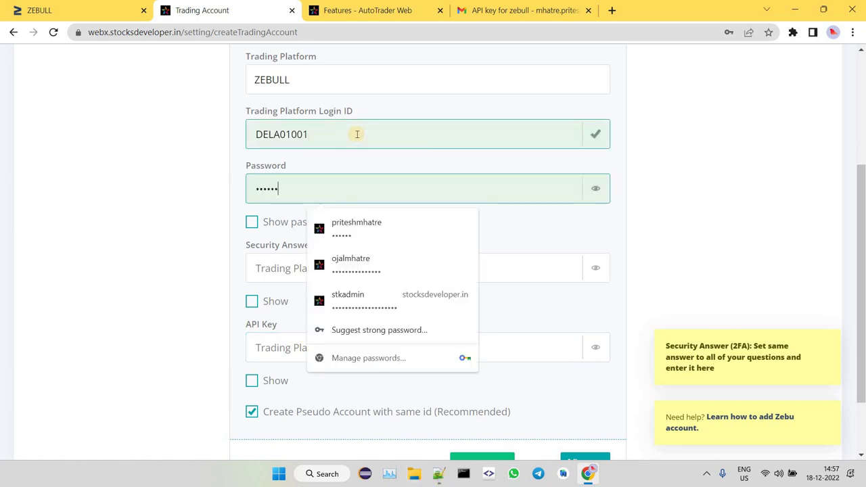
pyautogui.write('********')
pyautogui.press('Tab')
pyautogui.write('a')
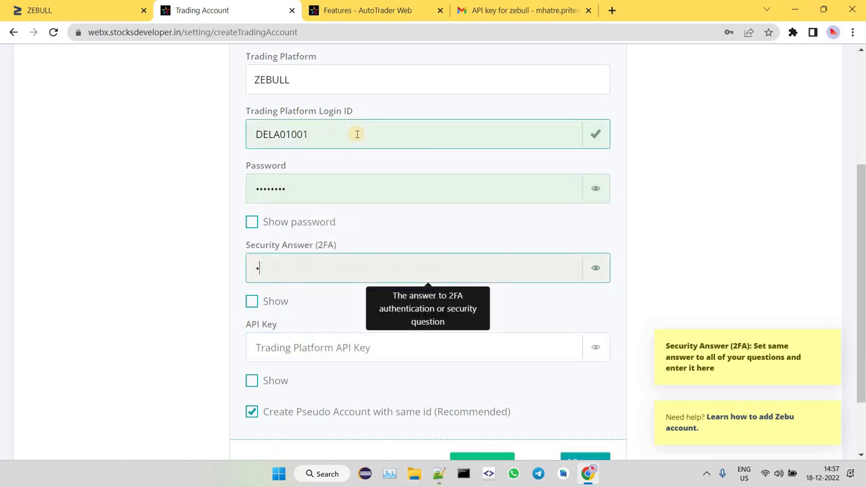
pyautogui.press('Tab')
# Copy the new API key from the Gmail message into the API Key field.
pyautogui.click(493, 10)
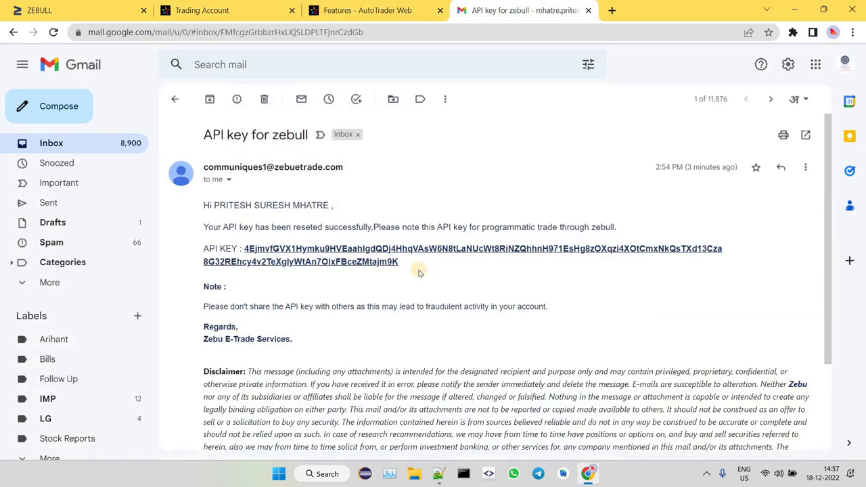
pyautogui.moveTo(399, 263); pyautogui.dragTo(247, 249)
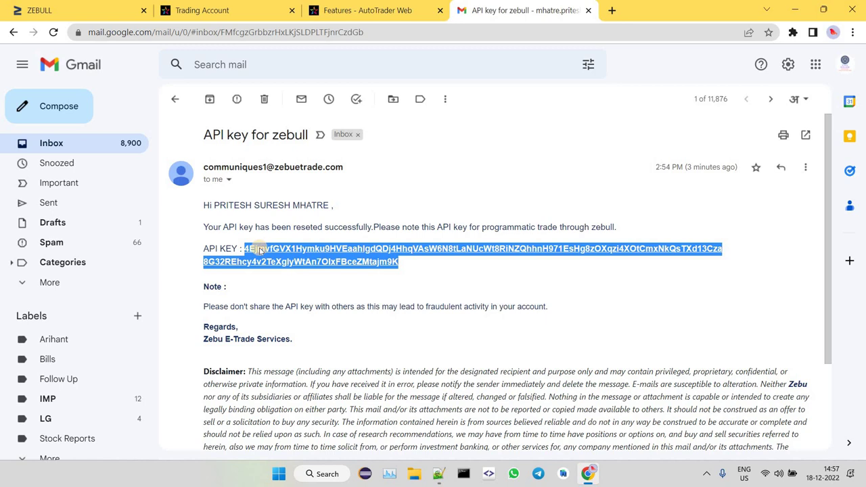
pyautogui.rightClick(260, 253)
pyautogui.click(278, 261)
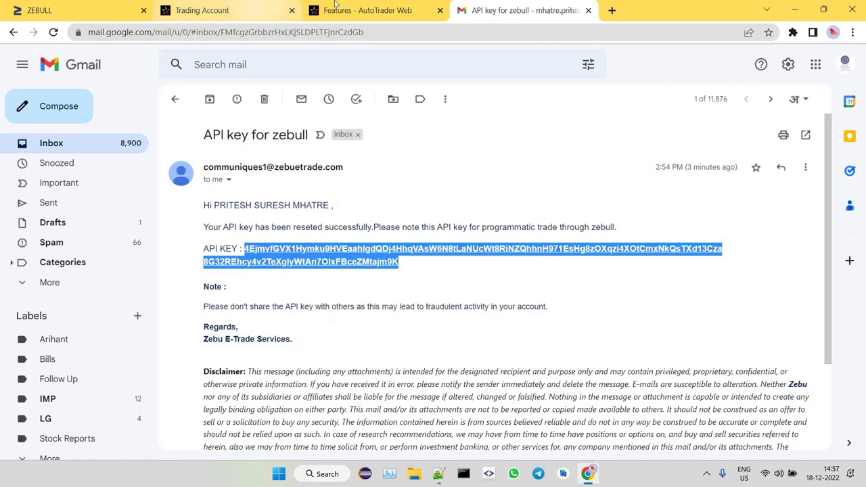
pyautogui.click(245, 5)
pyautogui.click(337, 324)
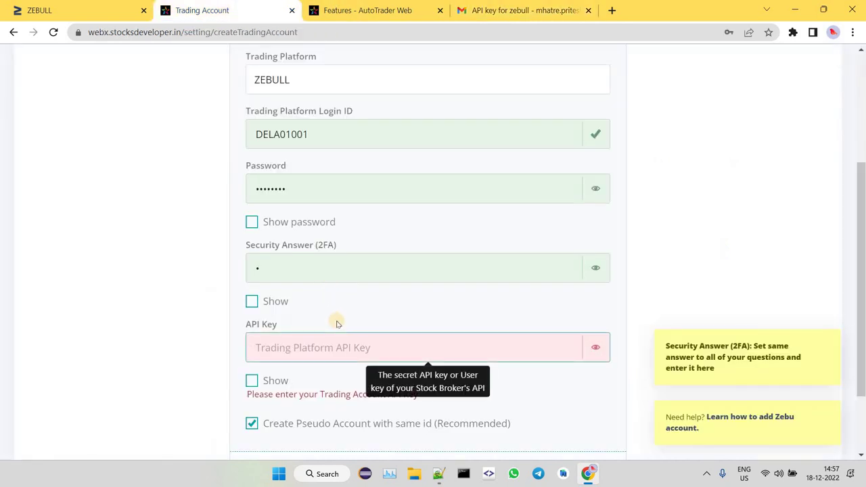
pyautogui.hotkey('ctrl', 'v')
# Validate the Zebull credentials and save the new trading account.
pyautogui.scroll(-2, 405, 387)
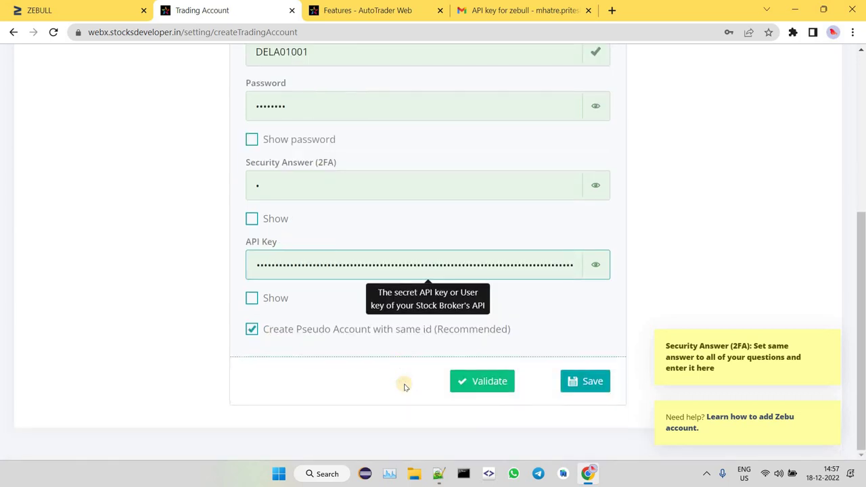
pyautogui.click(476, 384)
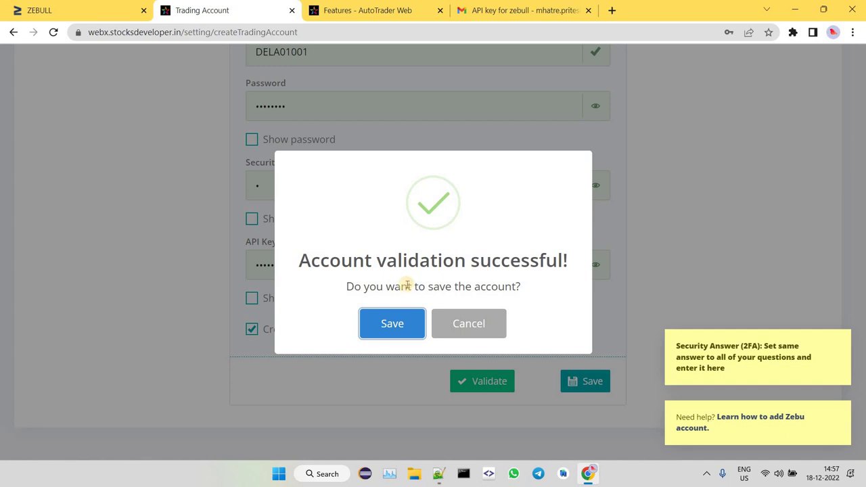
pyautogui.click(393, 323)
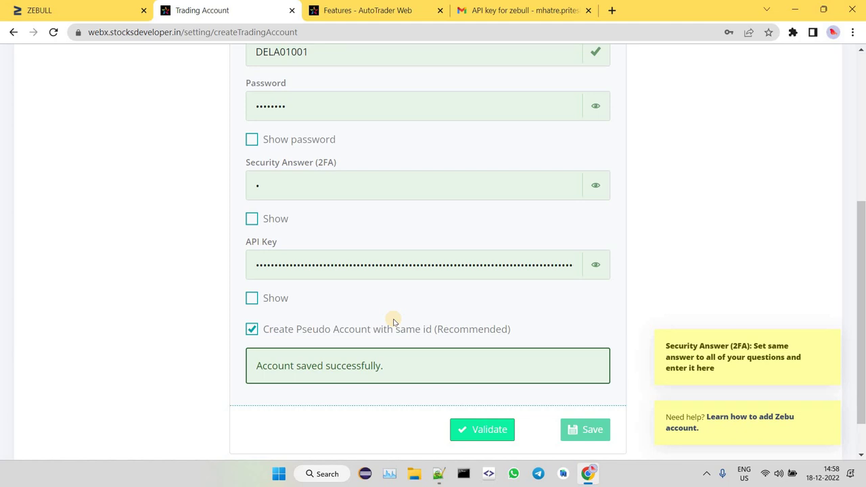
pyautogui.scroll(3, 165, 233)
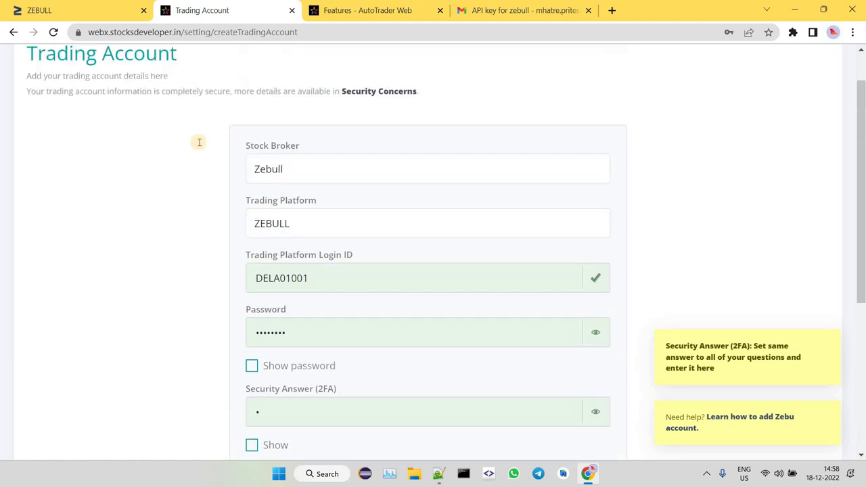
pyautogui.click(148, 59)
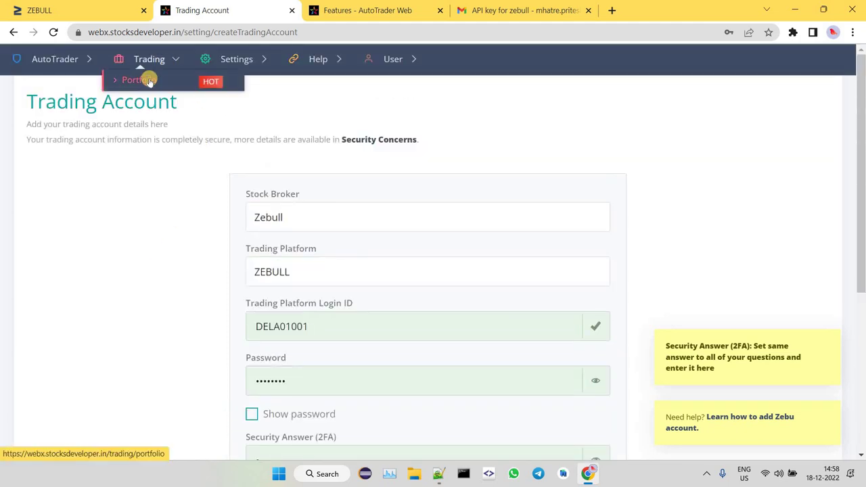
# Show the Portfolio margins for the newly added Zebull account, with 5,869 available.
pyautogui.click(149, 81)
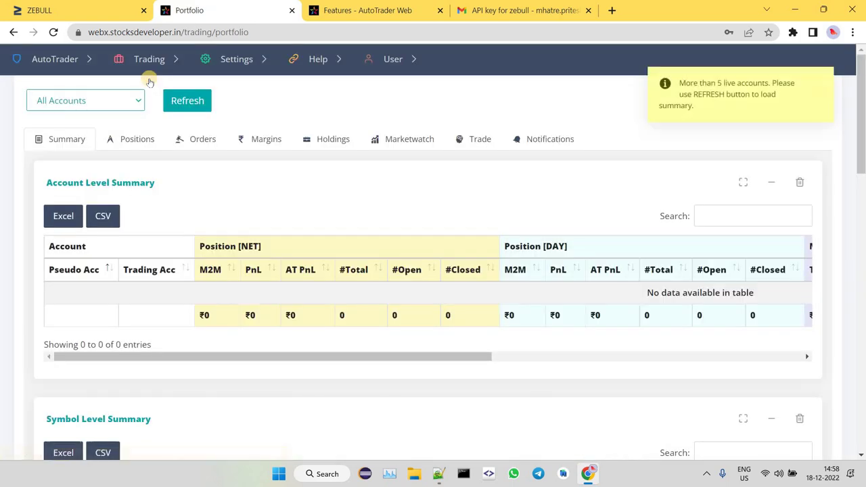
pyautogui.click(92, 101)
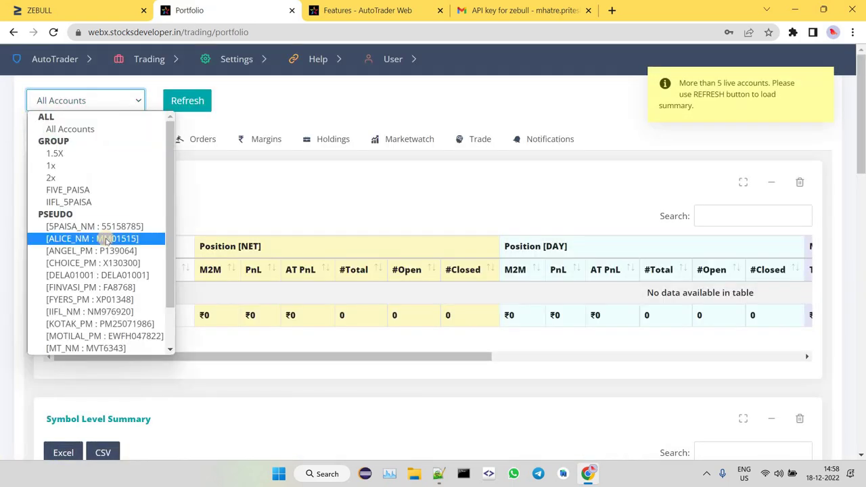
pyautogui.scroll(-1, 107, 240)
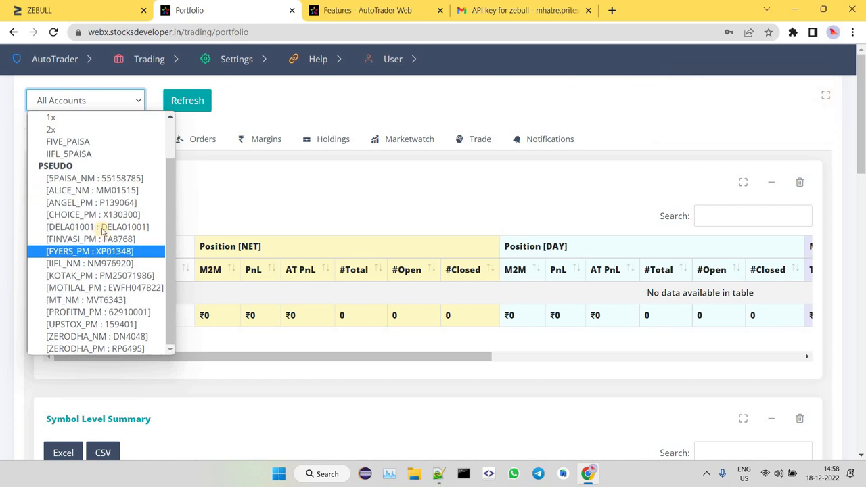
pyautogui.click(101, 228)
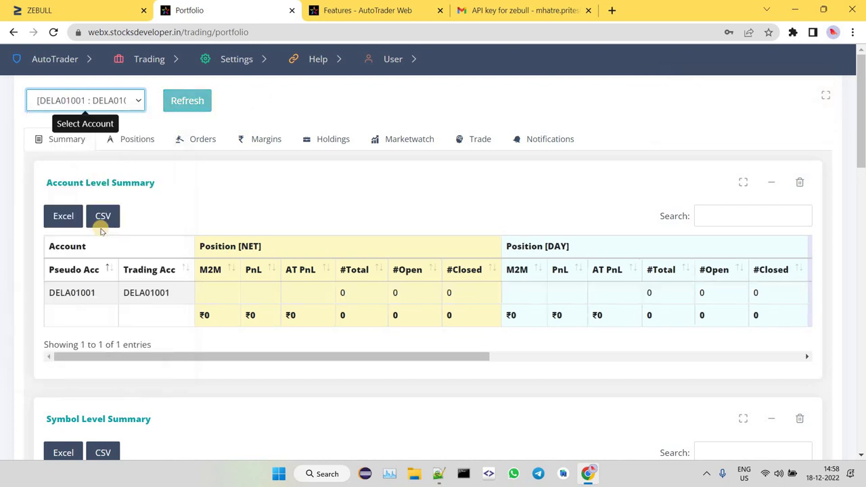
pyautogui.click(274, 143)
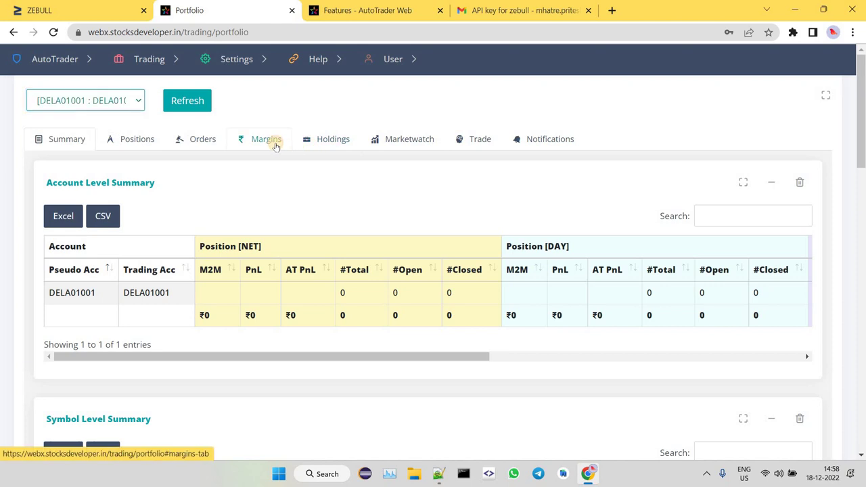
# Confirm Zebull's funds page shows ₹5,869.36 available margin, then return to AutoTrader's margins.
pyautogui.click(92, 8)
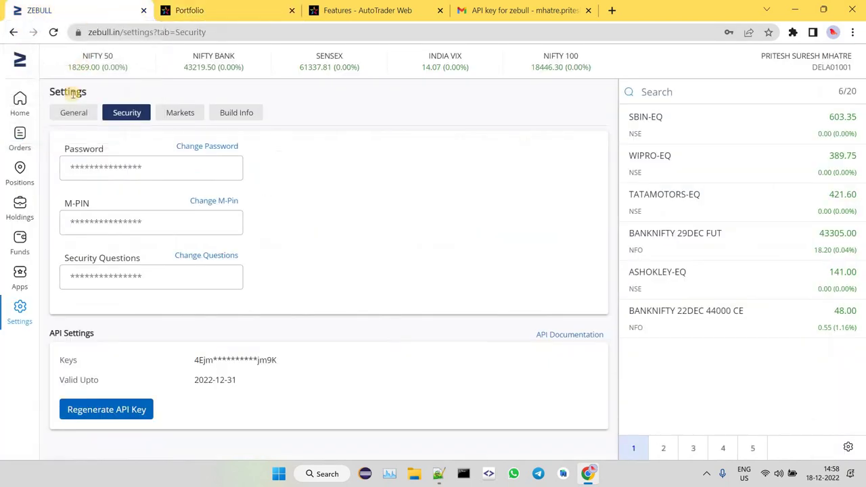
pyautogui.click(18, 235)
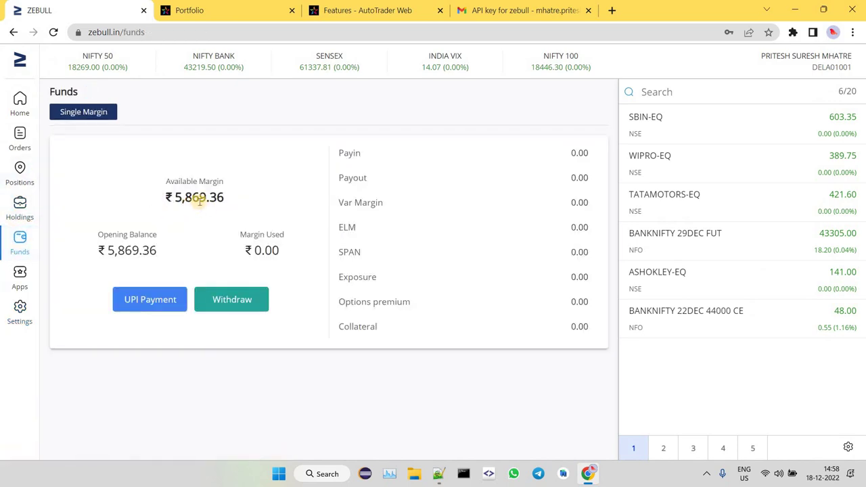
pyautogui.click(246, 7)
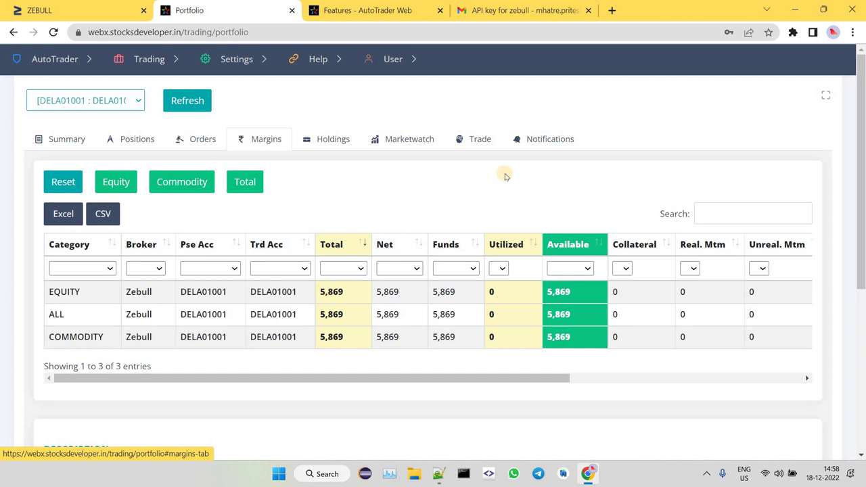
# Open the Trade order form on the Portfolio page, then view the AutoTrader Web features page.
pyautogui.click(479, 145)
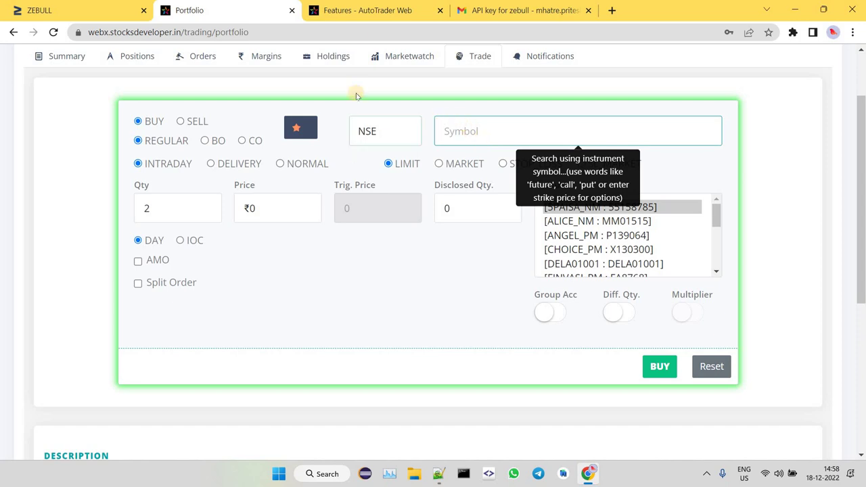
pyautogui.click(358, 12)
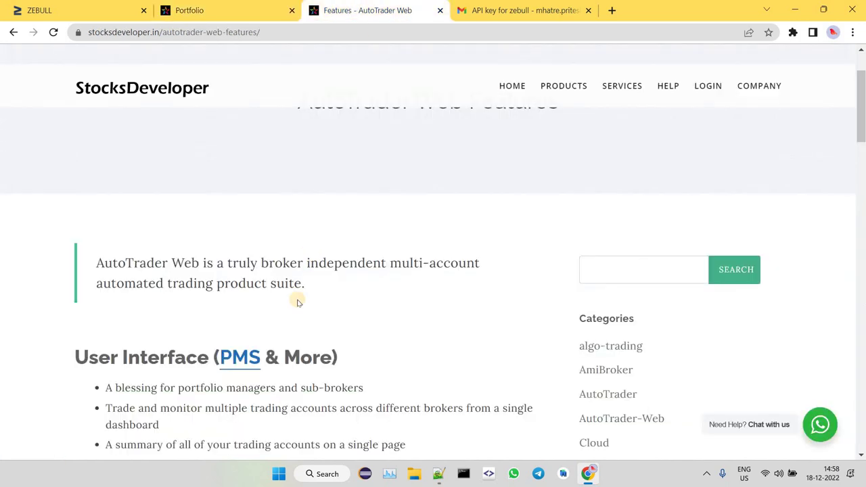
pyautogui.scroll(-2, 297, 302)
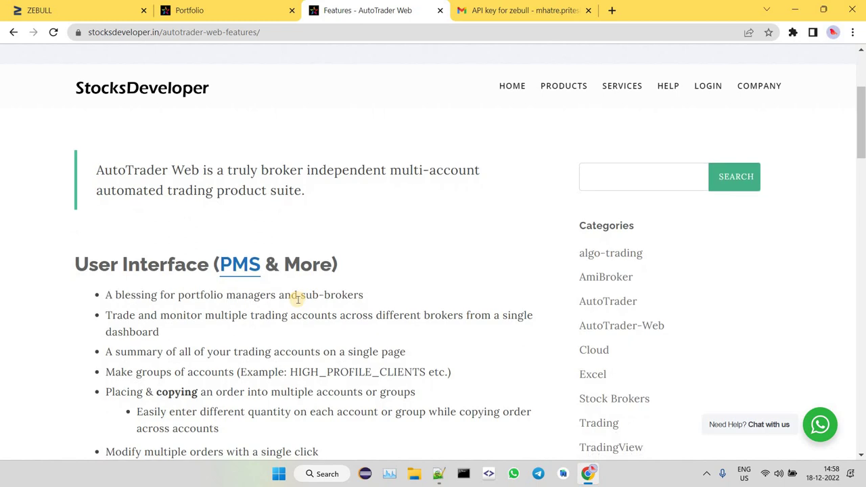
pyautogui.scroll(-1, 297, 298)
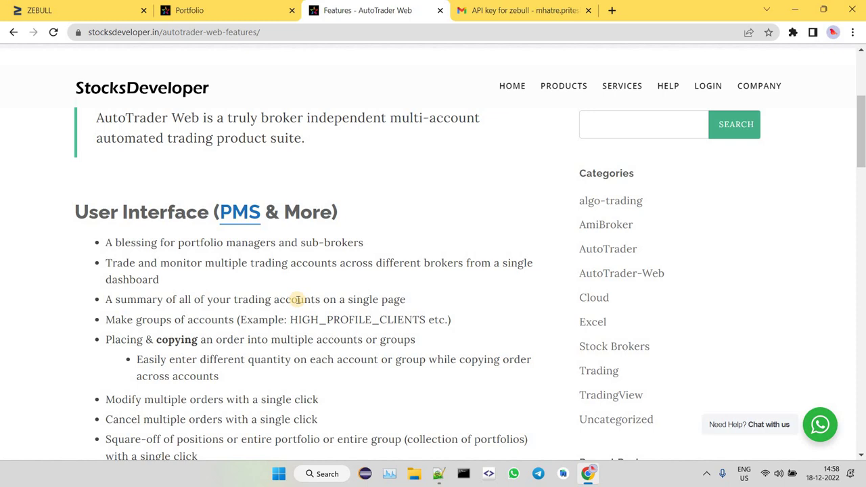
pyautogui.scroll(-1, 296, 300)
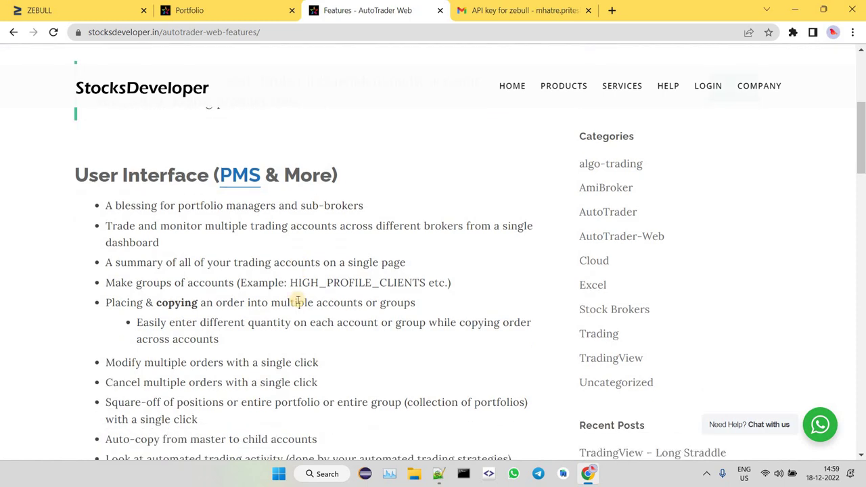
pyautogui.scroll(-2, 297, 302)
pyautogui.scroll(-3, 297, 302)
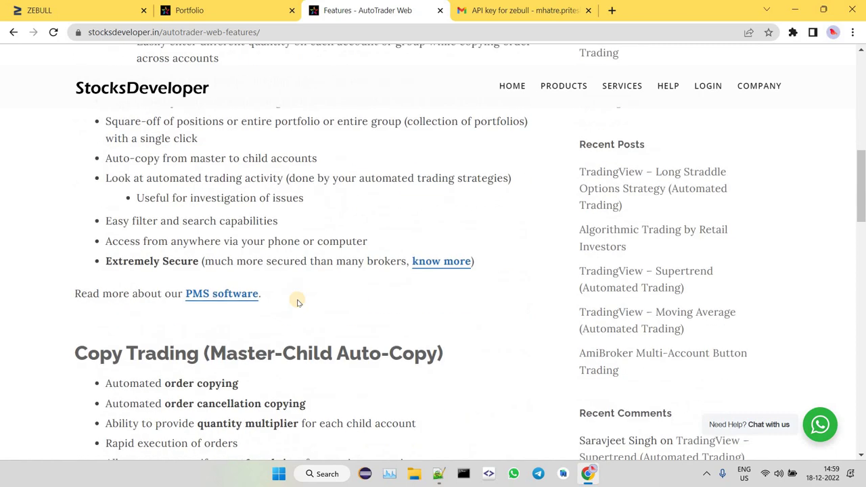
pyautogui.scroll(-2, 298, 302)
pyautogui.scroll(4, 297, 302)
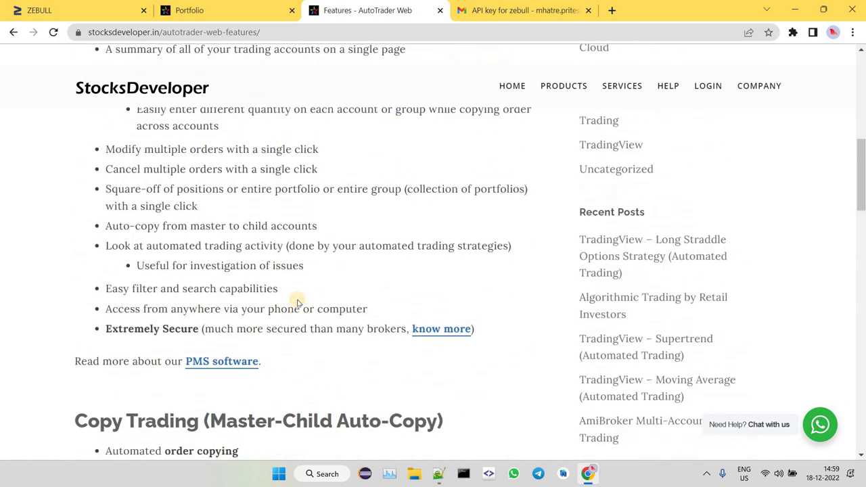
pyautogui.scroll(5, 297, 303)
pyautogui.scroll(-3, 297, 302)
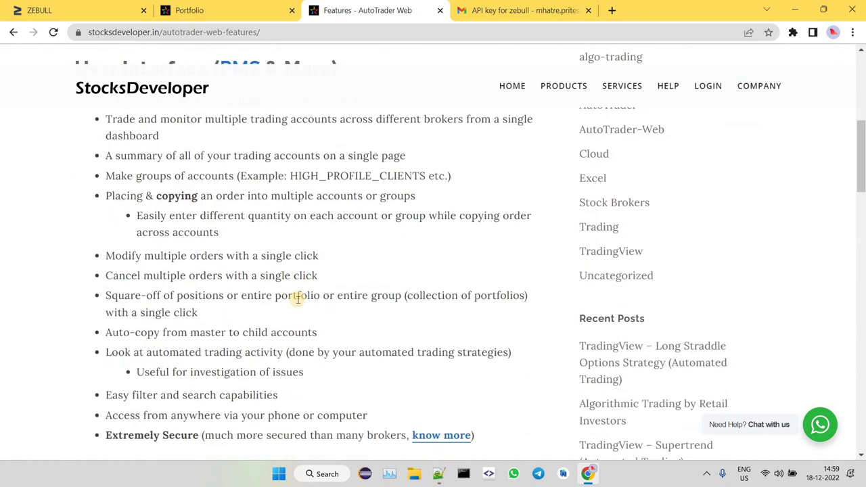
pyautogui.scroll(-2, 297, 303)
pyautogui.scroll(-3, 297, 303)
pyautogui.scroll(-1, 297, 302)
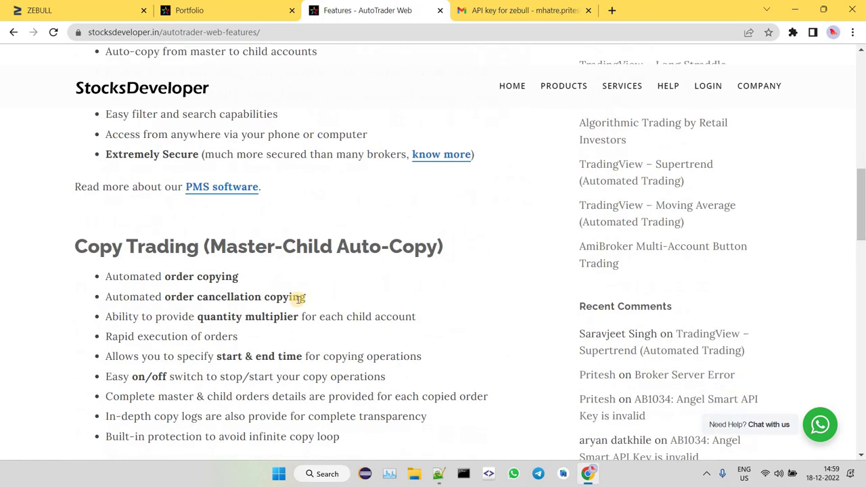
pyautogui.scroll(-1, 297, 302)
pyautogui.scroll(-1, 297, 303)
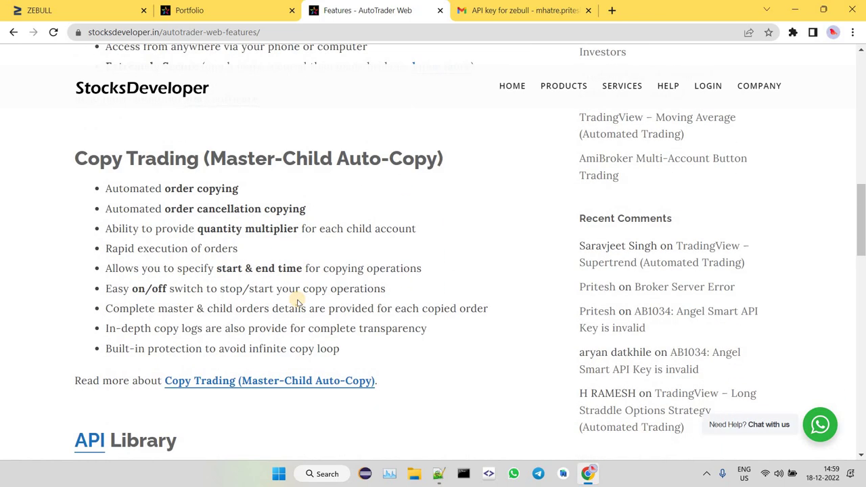
pyautogui.scroll(-2, 297, 302)
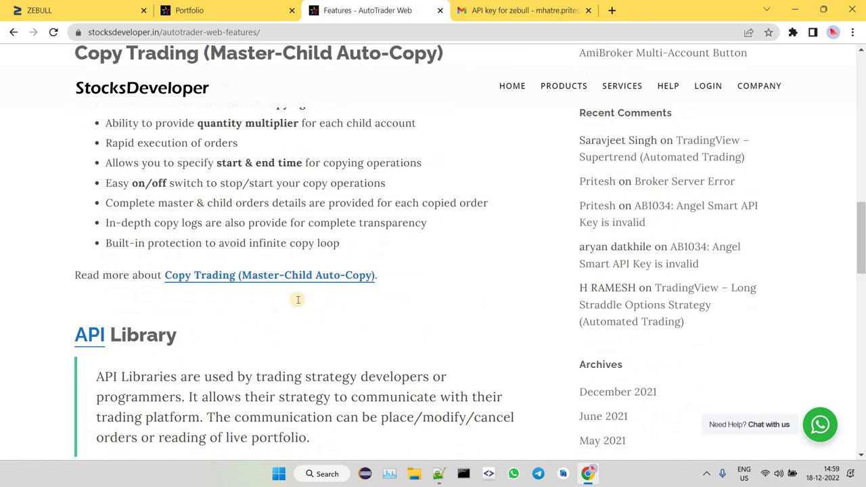
pyautogui.scroll(-2, 298, 300)
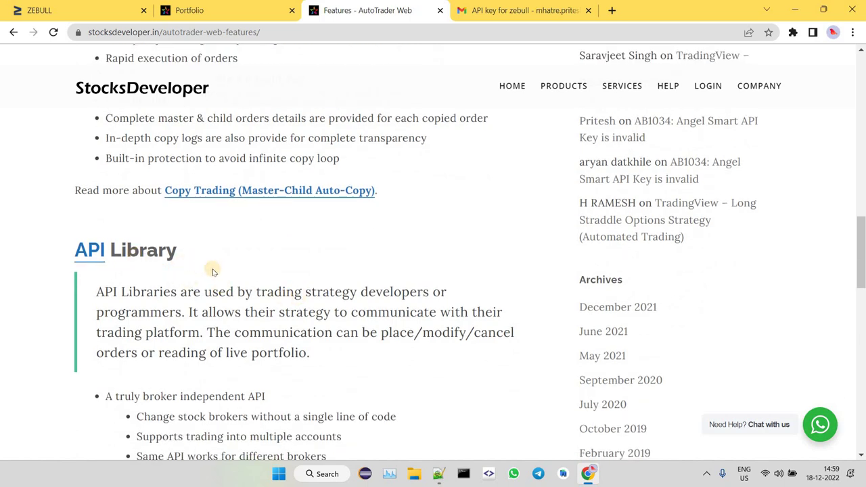
pyautogui.scroll(-2, 212, 271)
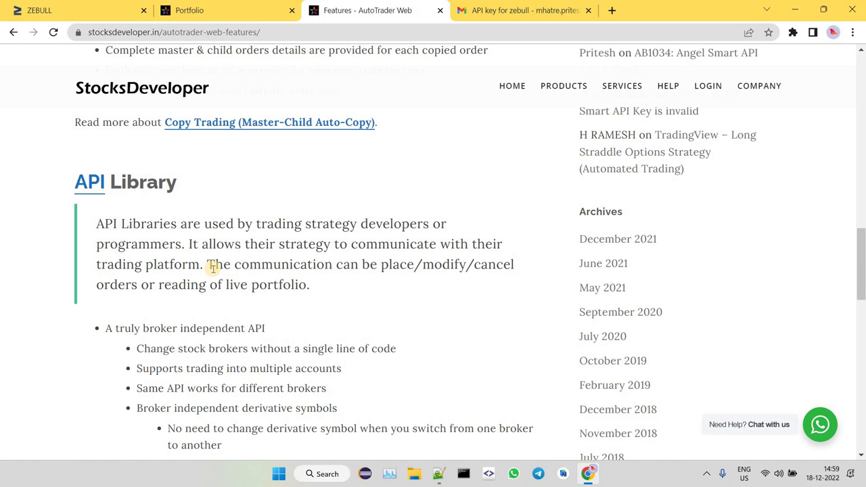
pyautogui.scroll(-1, 213, 268)
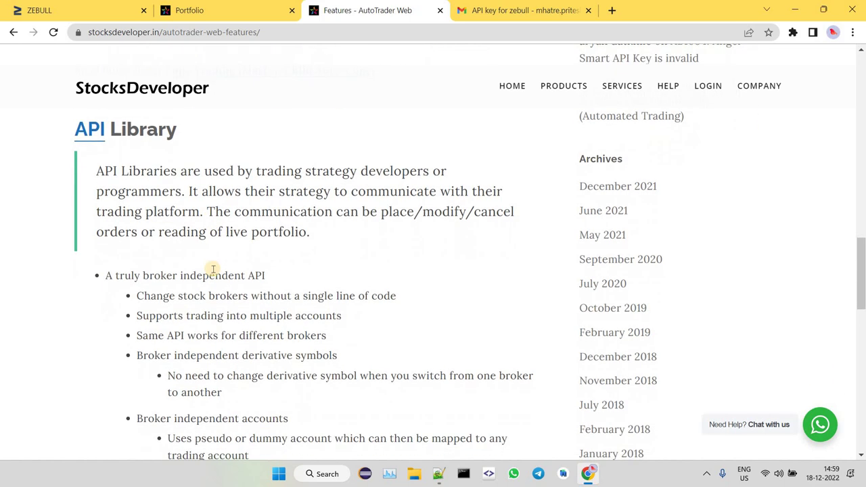
pyautogui.scroll(-3, 212, 269)
pyautogui.scroll(-2, 212, 269)
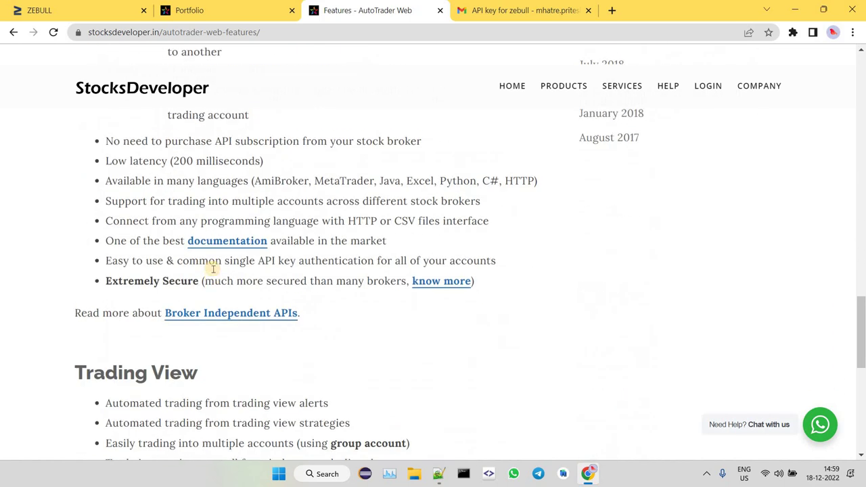
pyautogui.scroll(-3, 213, 271)
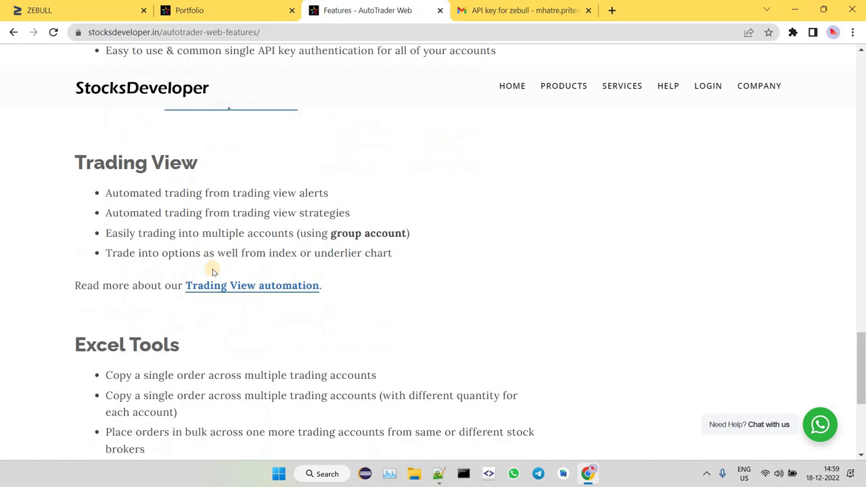
pyautogui.scroll(-2, 212, 271)
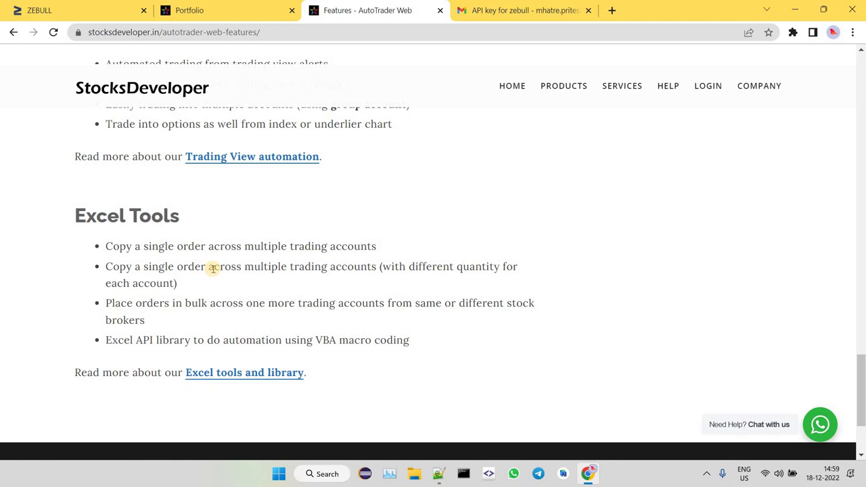
pyautogui.scroll(1, 213, 269)
pyautogui.scroll(1, 212, 269)
pyautogui.scroll(2, 212, 269)
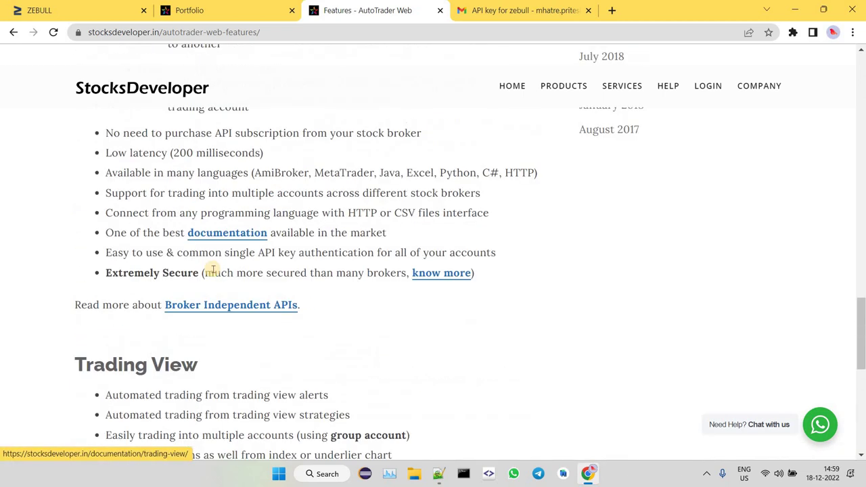
pyautogui.scroll(3, 213, 268)
pyautogui.scroll(4, 212, 270)
pyautogui.scroll(4, 212, 270)
pyautogui.scroll(4, 212, 267)
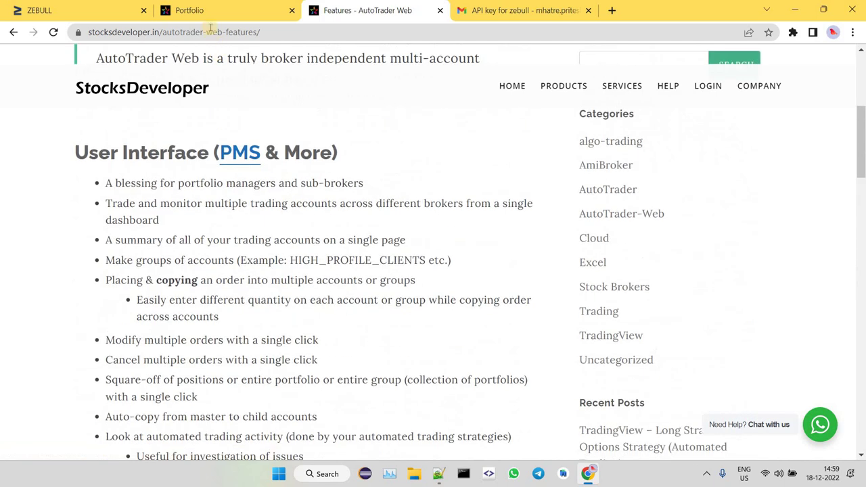
# Go back to the Portfolio tab's trade order form, showing the navigation bar.
pyautogui.click(203, 10)
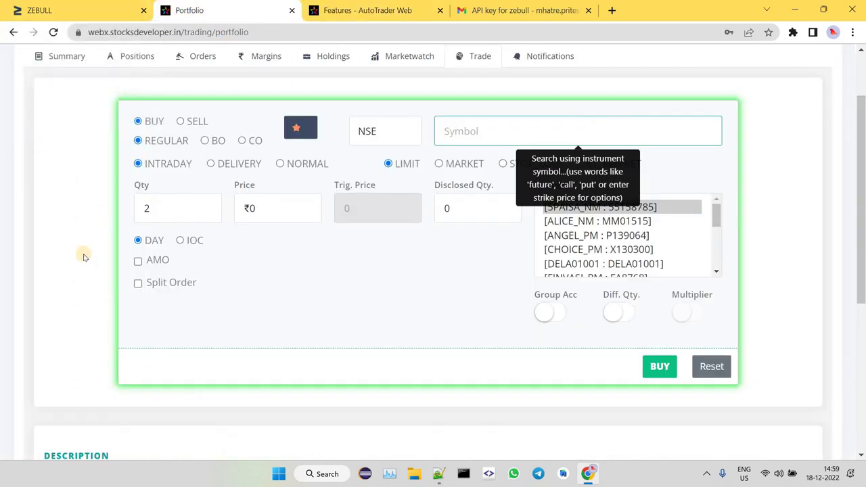
pyautogui.scroll(2, 84, 257)
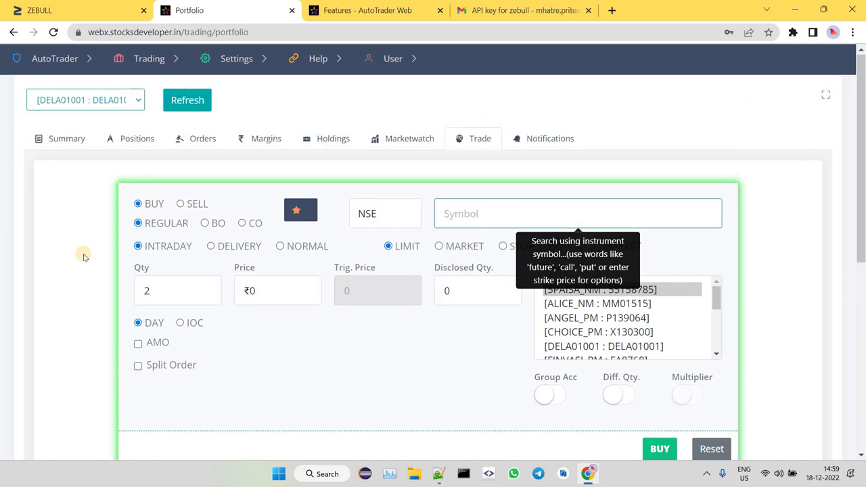